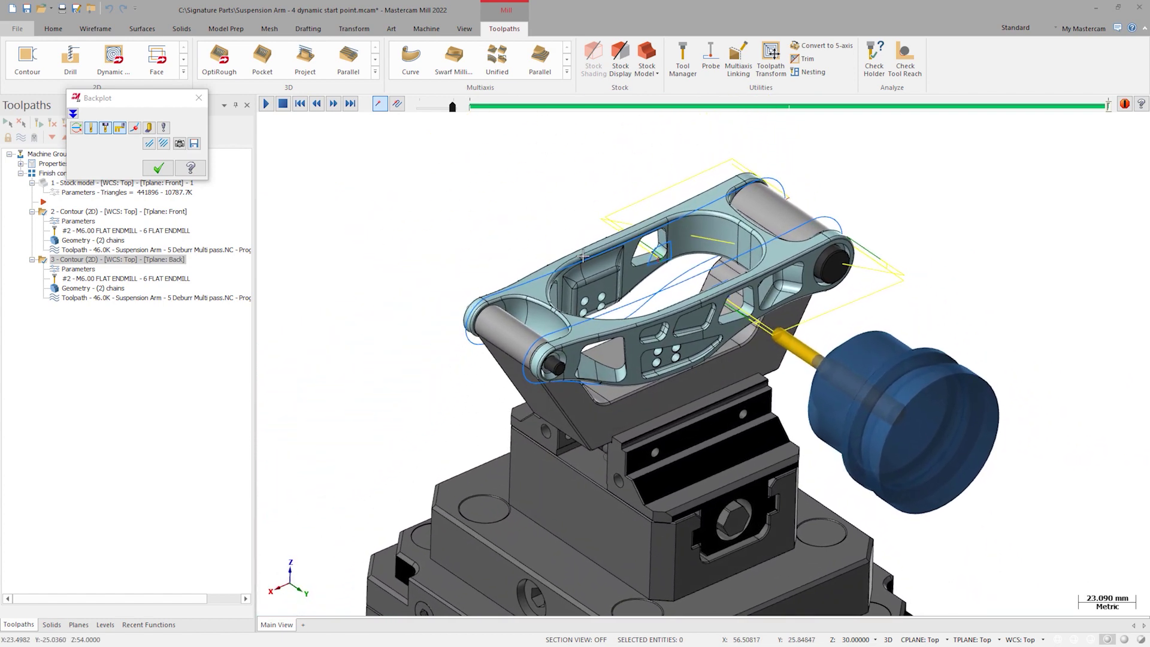
Close the Backplot and copy the back-plane Contour operation 3 after itself in the Finish contours group.
{"action": "left_click", "coordinate": [199, 98]}
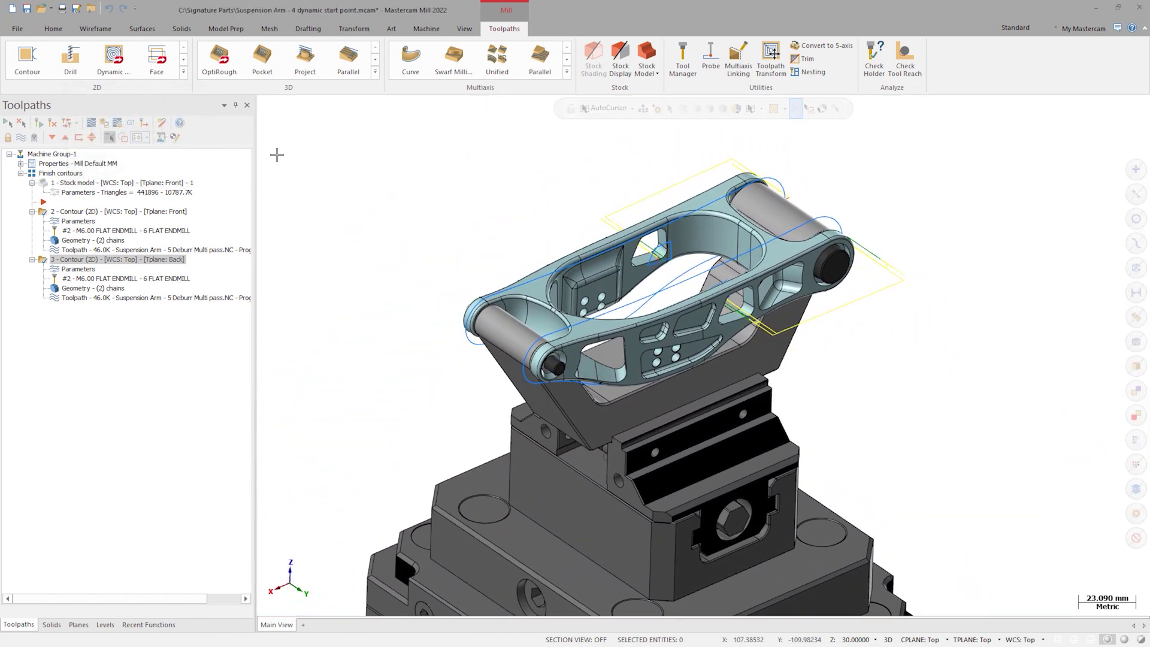
{"action": "left_click", "coordinate": [120, 212]}
{"action": "left_click", "coordinate": [54, 260]}
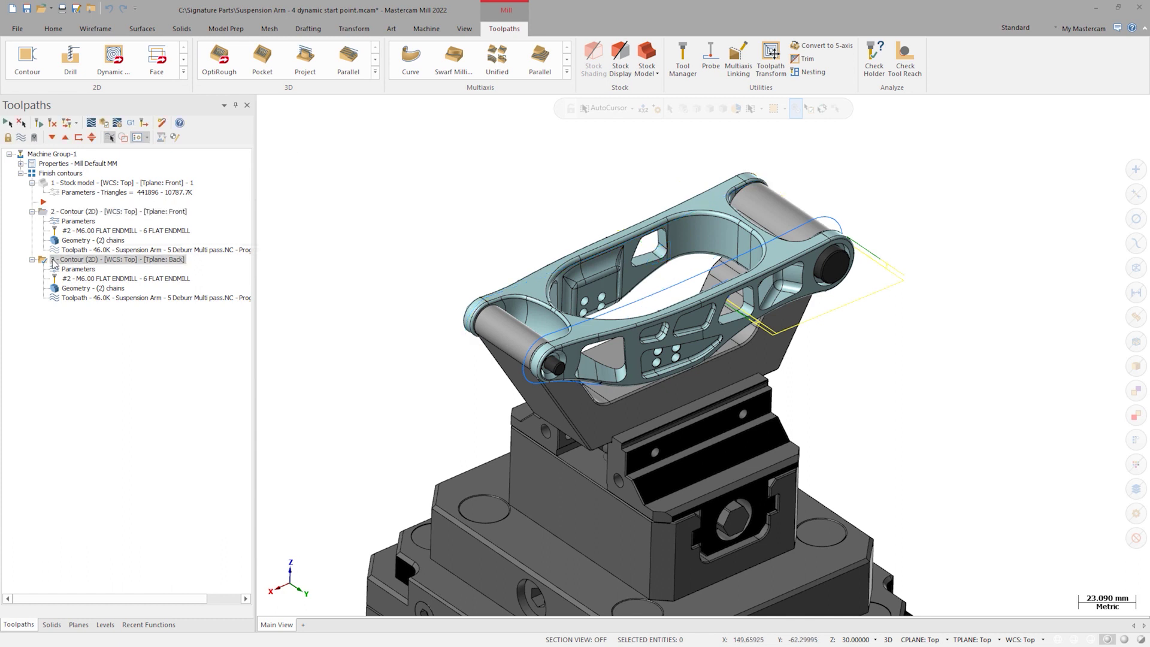
{"action": "right_click_drag", "start_coordinate": [52, 334], "coordinate": [71, 334]}
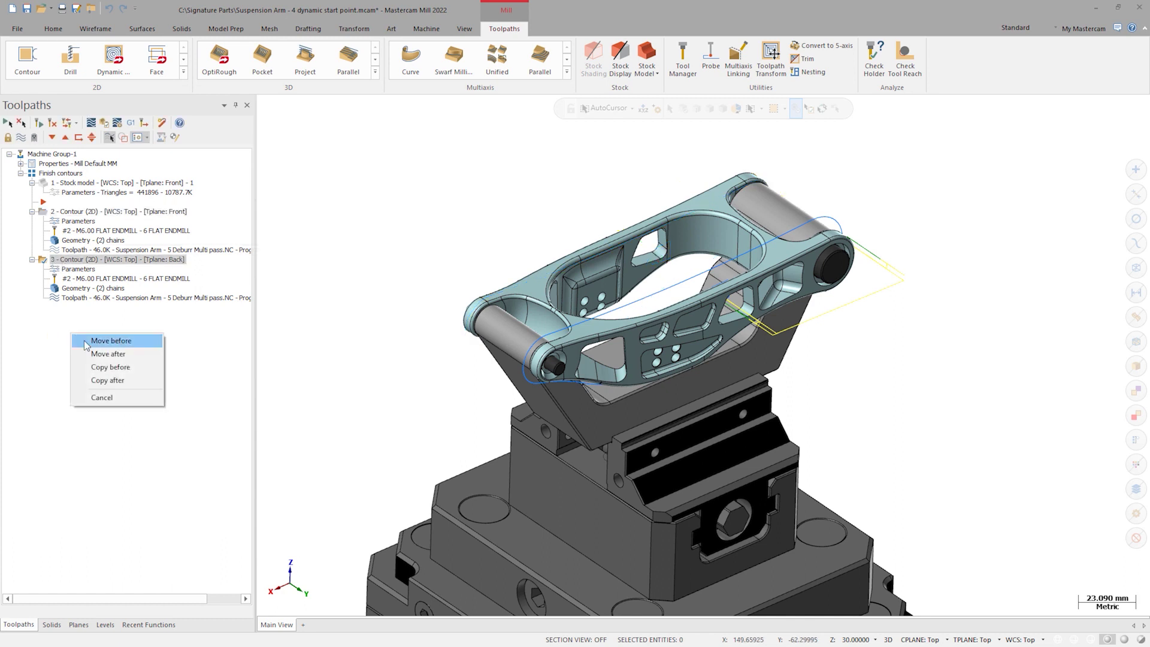
{"action": "left_click", "coordinate": [106, 383]}
Rechain all geometry of the copied Contour operation 4, selecting the two straight upper edge sections of the arm's near side as 3D solid chains.
{"action": "left_click", "coordinate": [100, 338]}
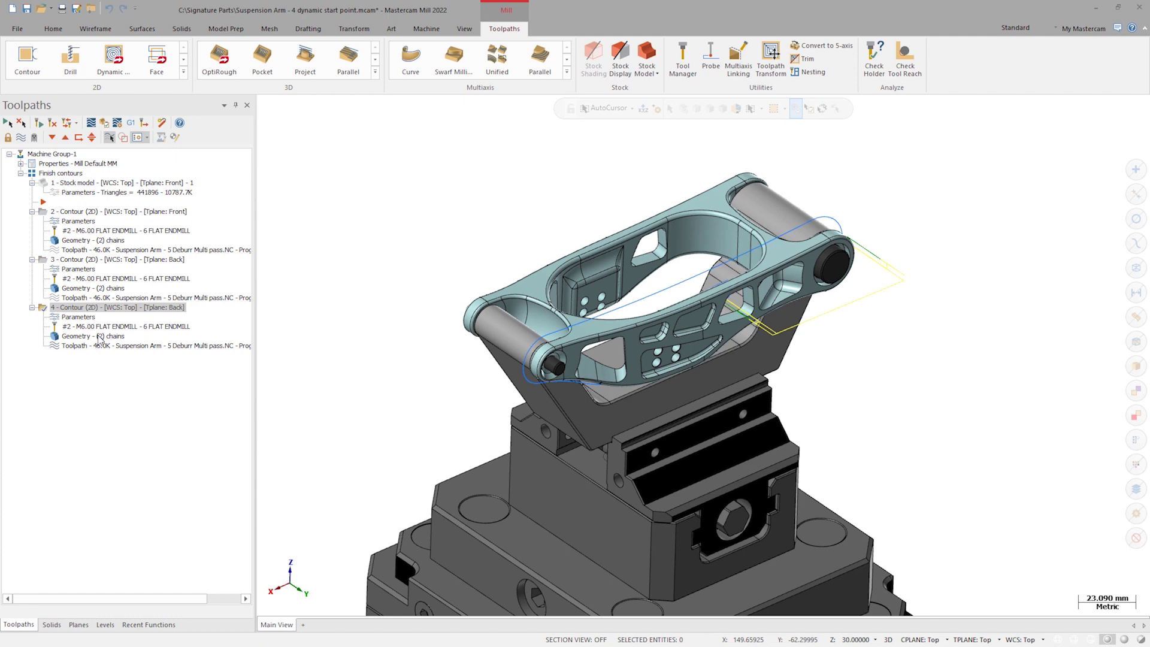
{"action": "right_click", "coordinate": [61, 201]}
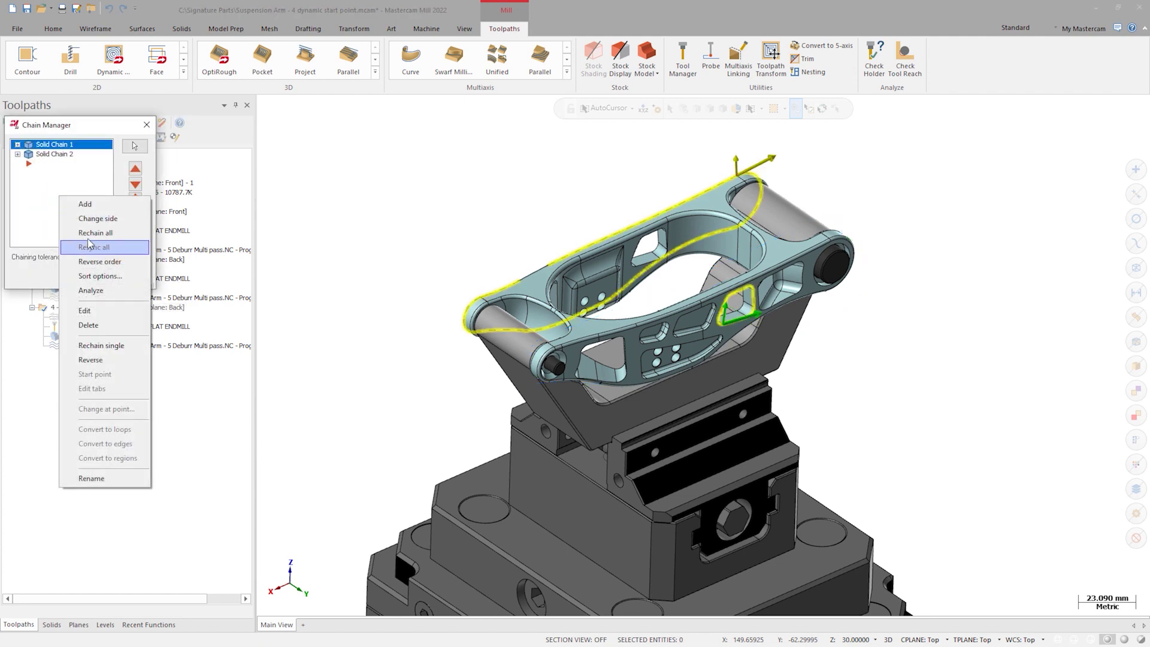
{"action": "left_click", "coordinate": [78, 246]}
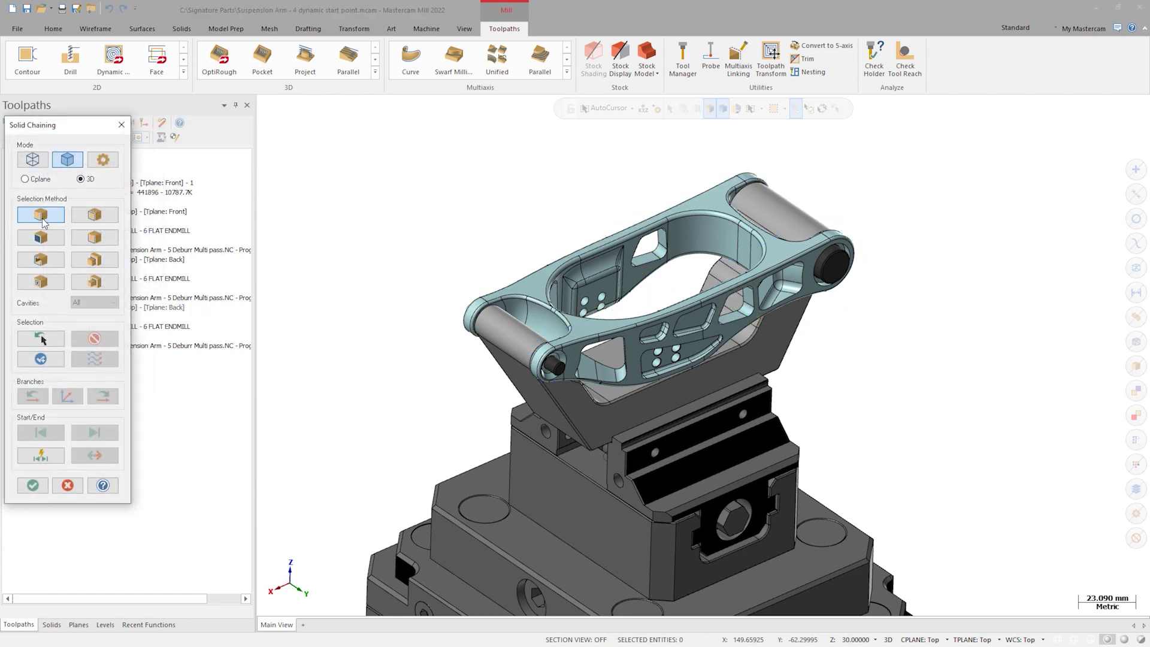
{"action": "scroll", "coordinate": [499, 432], "scroll_direction": "up", "scroll_amount": 7}
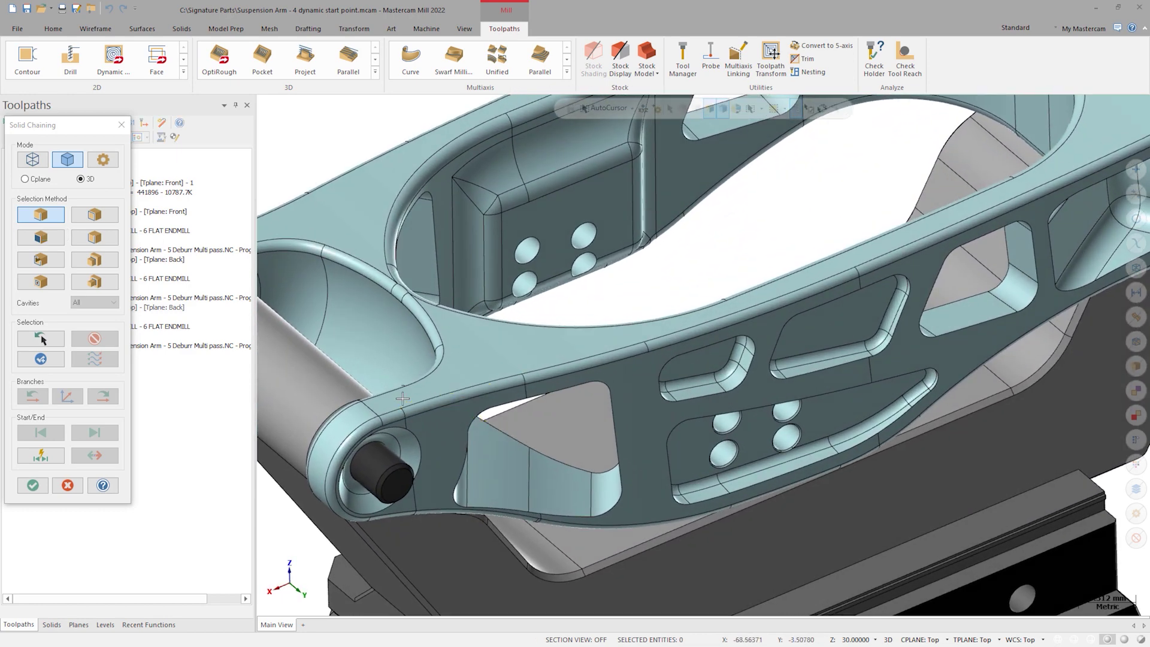
{"action": "left_click", "coordinate": [411, 406]}
{"action": "left_click", "coordinate": [538, 367]}
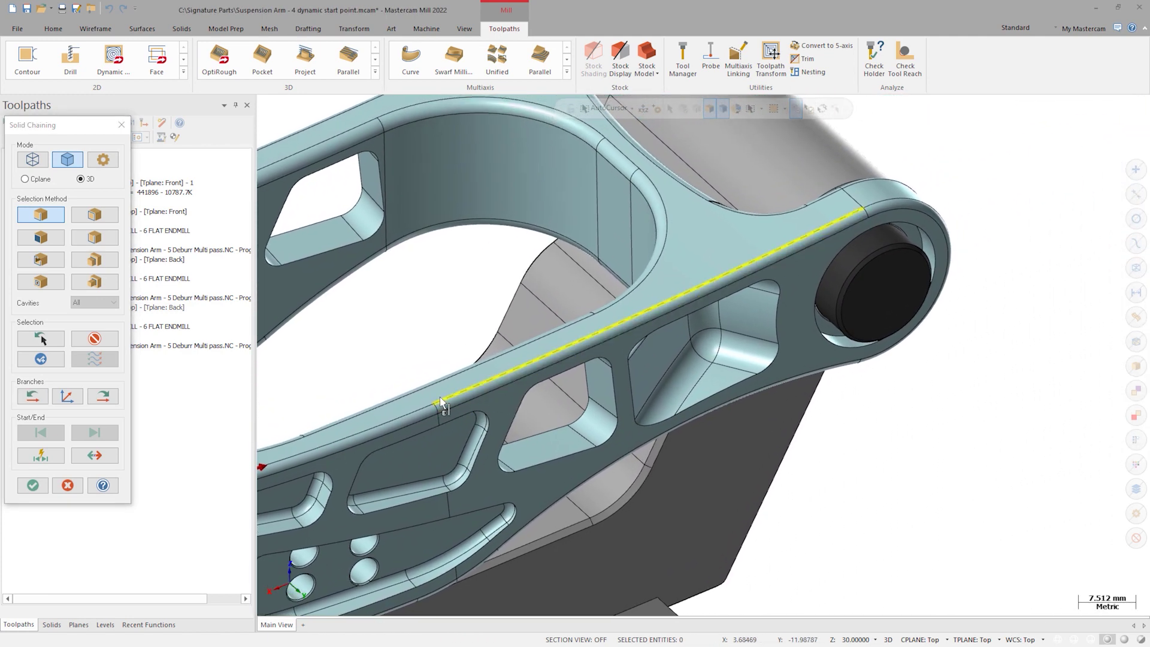
{"action": "left_click", "coordinate": [440, 398]}
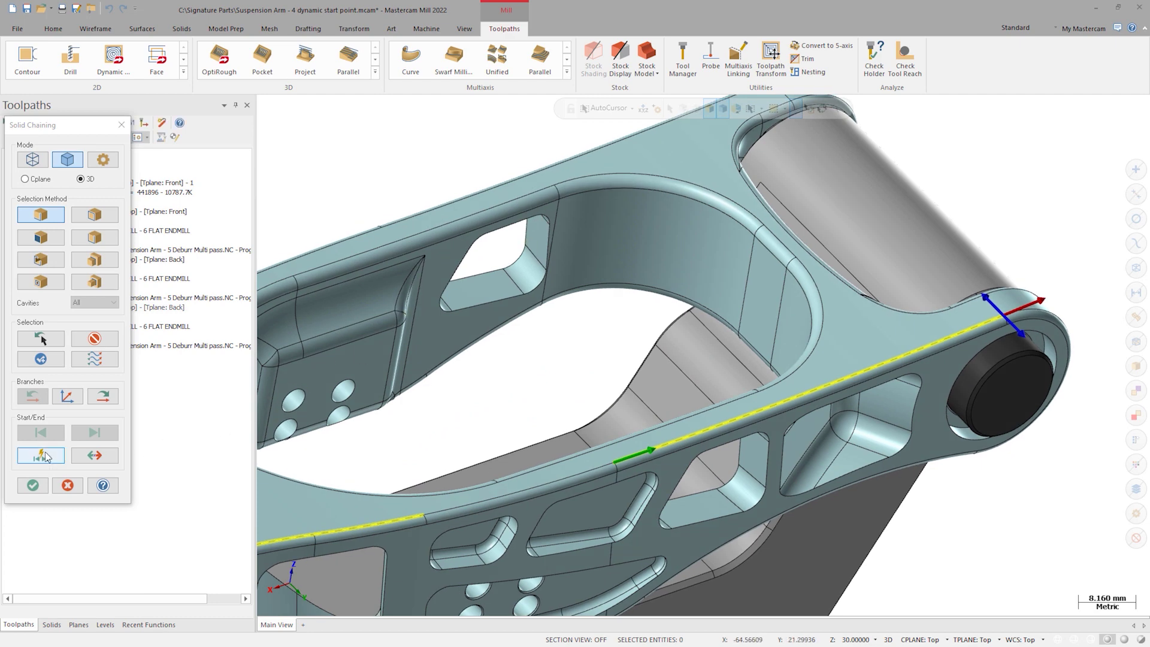
Move the second chain's start point dynamically along the upper edge, locating it from points on the window below, and accept the chains.
{"action": "key", "text": "Return"}
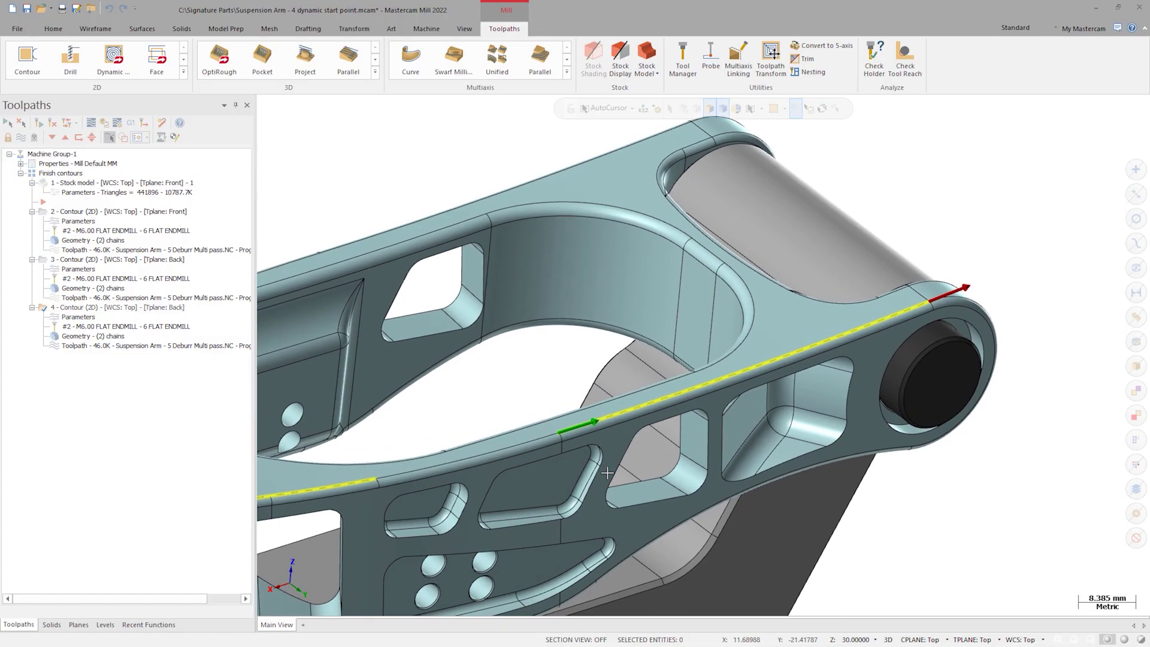
{"action": "scroll", "coordinate": [607, 473], "scroll_direction": "up", "scroll_amount": 2}
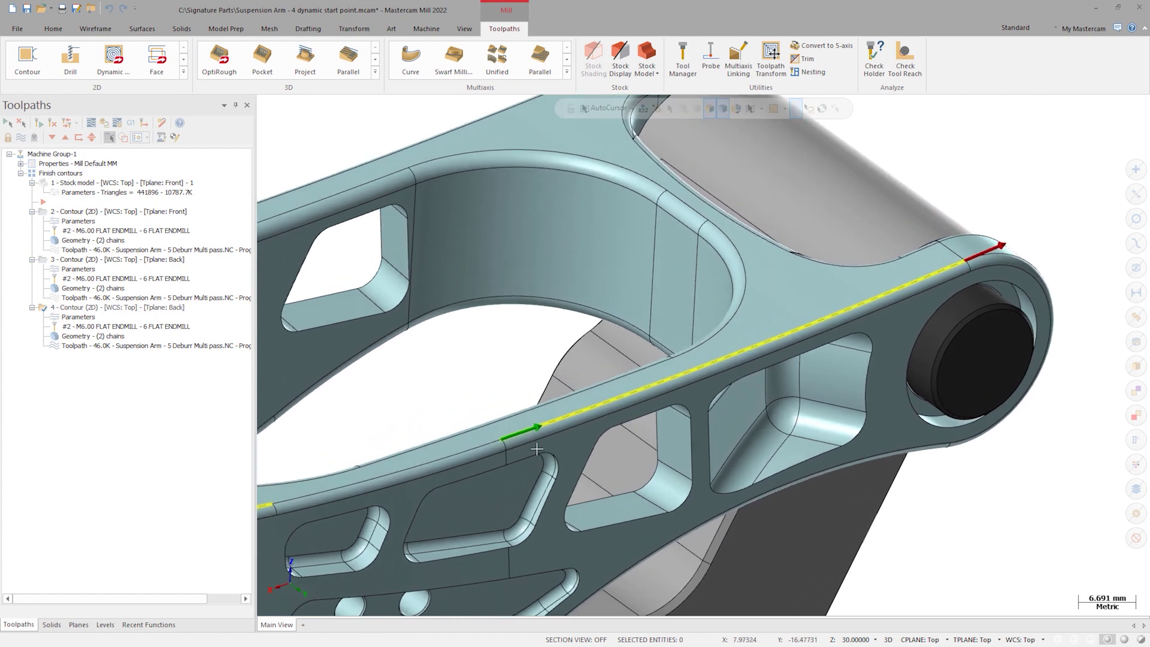
{"action": "left_click_drag", "start_coordinate": [532, 436], "coordinate": [620, 395]}
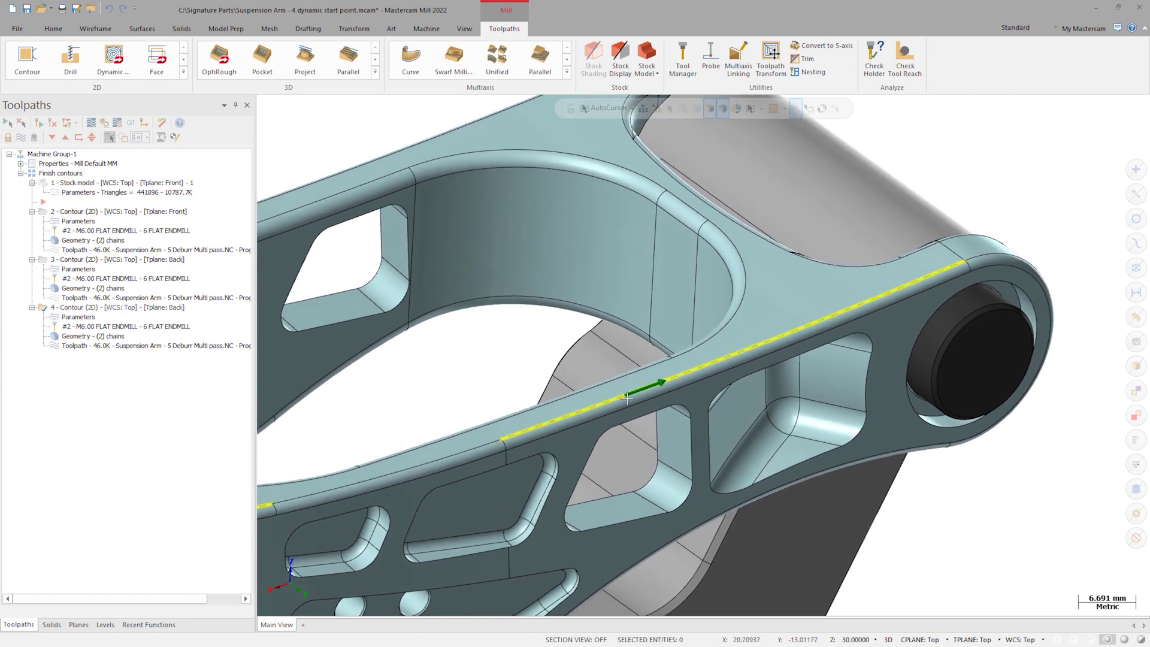
{"action": "left_click", "coordinate": [643, 415]}
{"action": "left_click", "coordinate": [692, 480]}
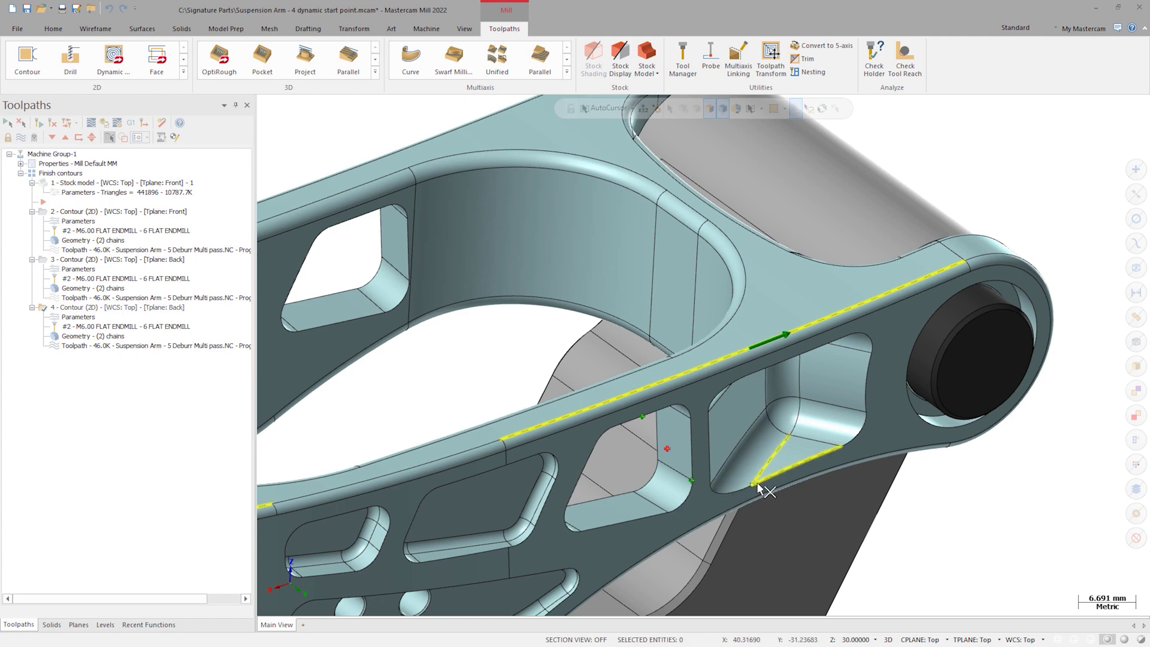
{"action": "left_click", "coordinate": [709, 447]}
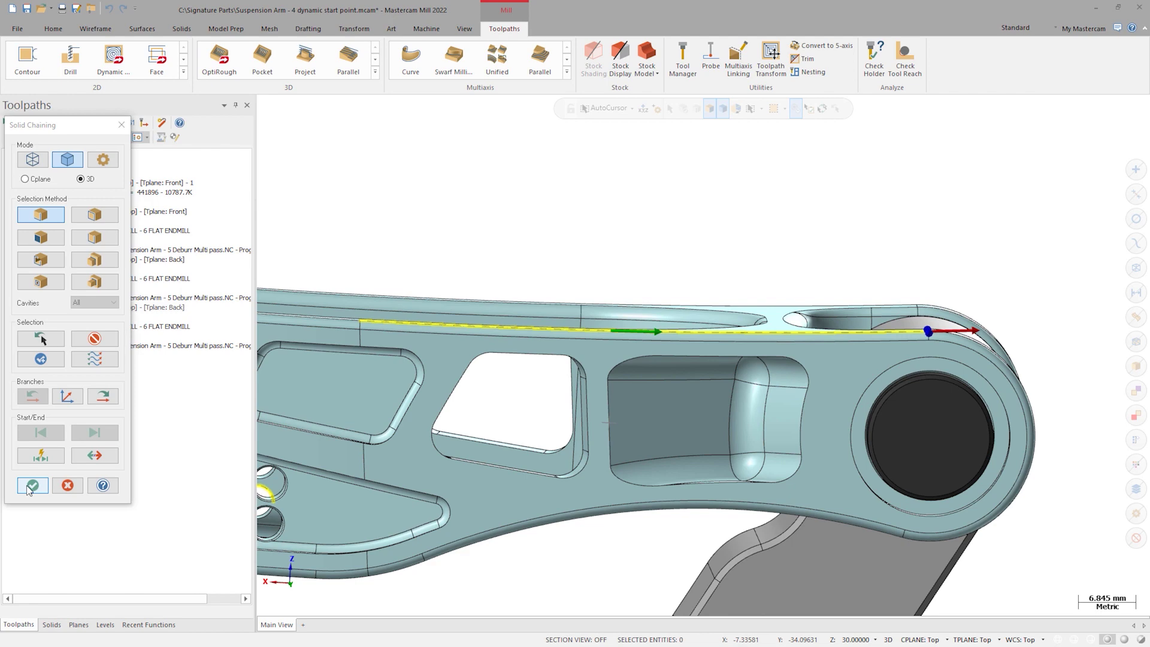
{"action": "left_click", "coordinate": [29, 486]}
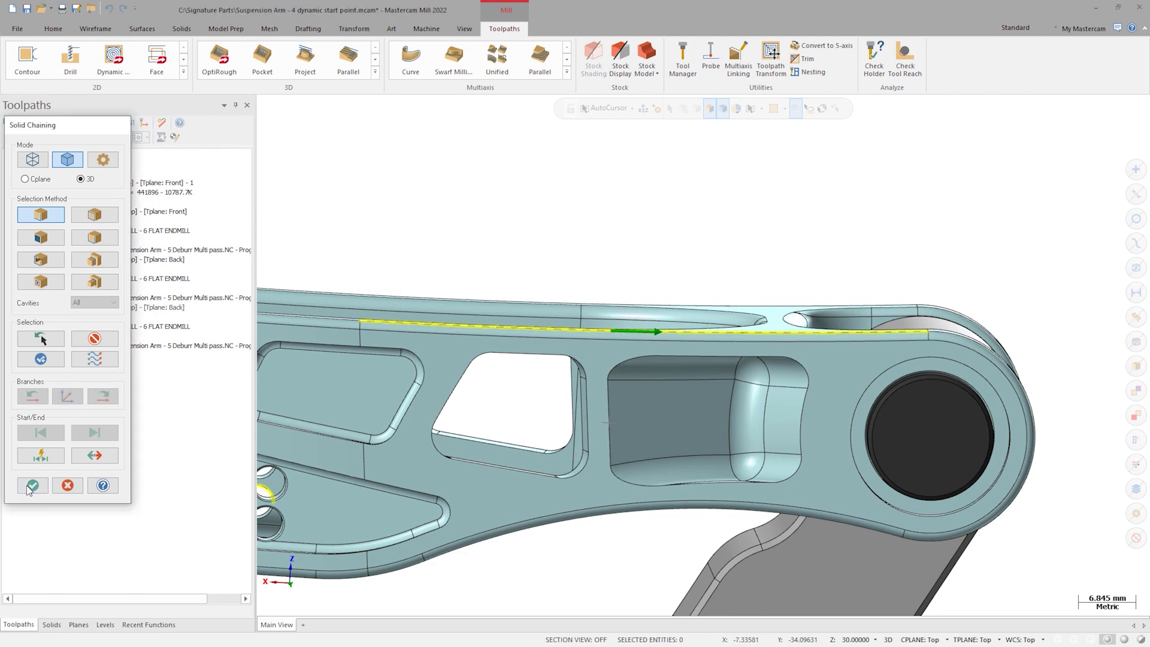
{"action": "middle_click_drag", "start_coordinate": [308, 485], "coordinate": [263, 360]}
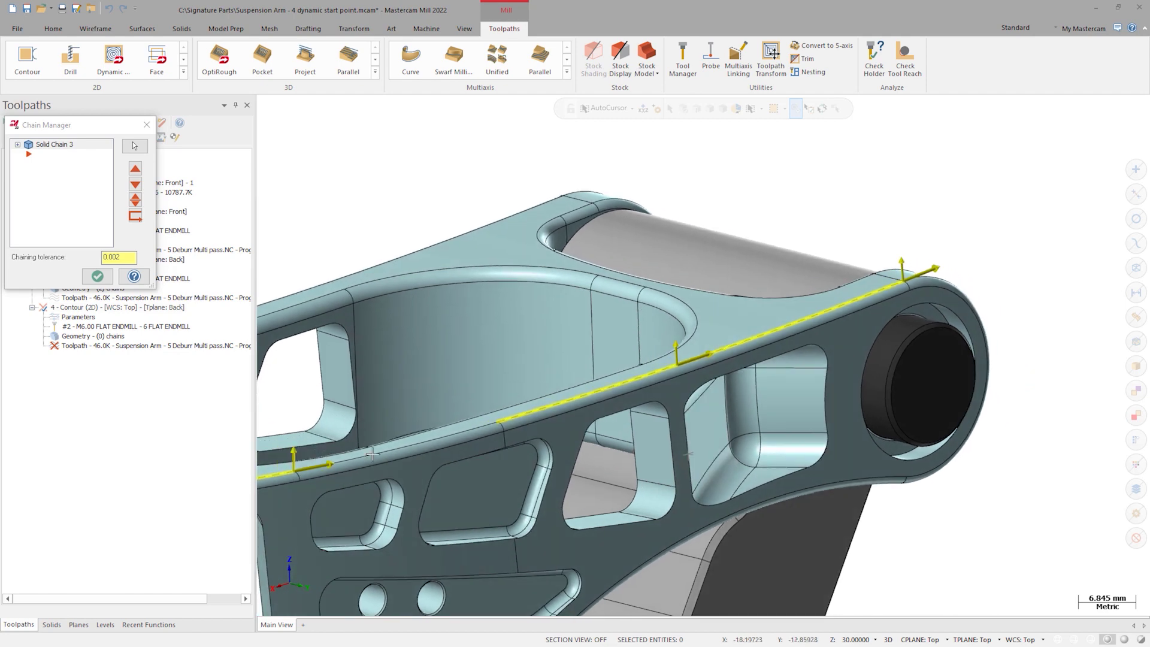
{"action": "left_click", "coordinate": [97, 276]}
Assign the 5XD 16 Flat Endmill to Contour operation 4, with a spindle speed of 5000 and a feed rate of 3000.
{"action": "left_click", "coordinate": [70, 318]}
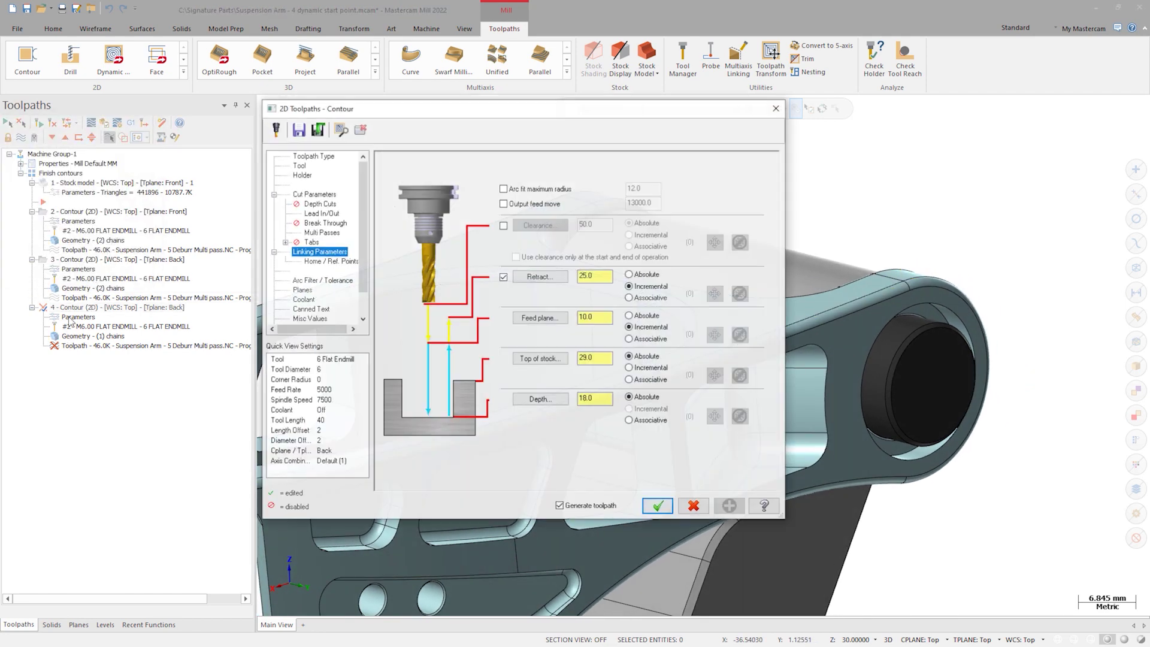
{"action": "left_click", "coordinate": [298, 166]}
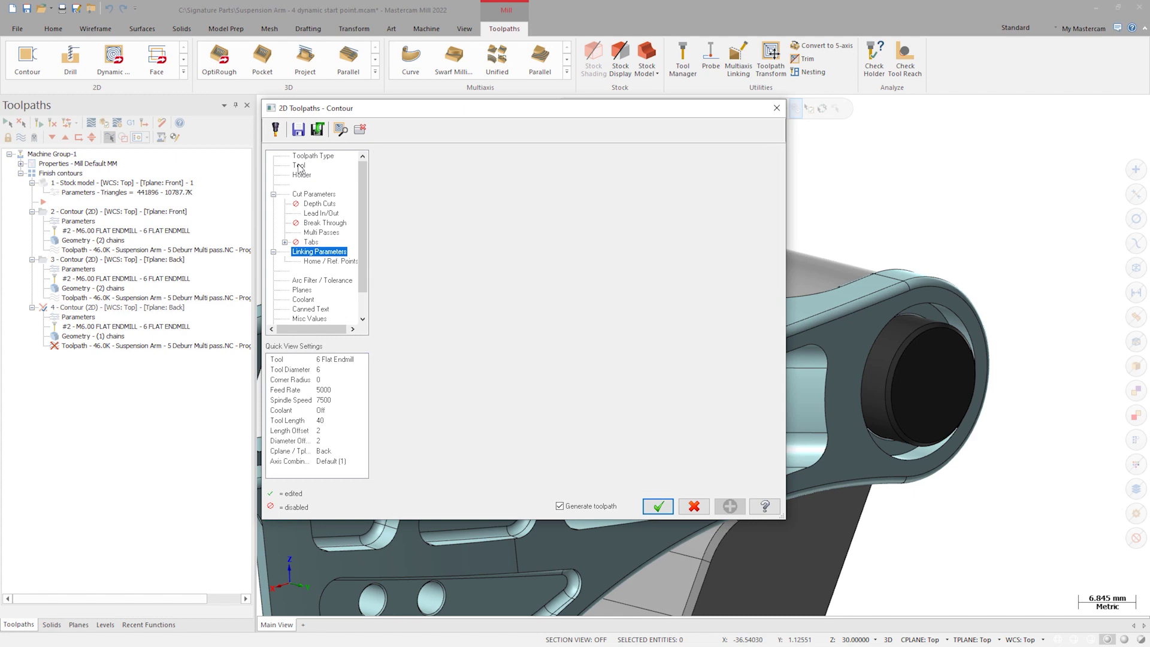
{"action": "left_click", "coordinate": [510, 199]}
{"action": "left_click_drag", "start_coordinate": [495, 176], "coordinate": [547, 177]}
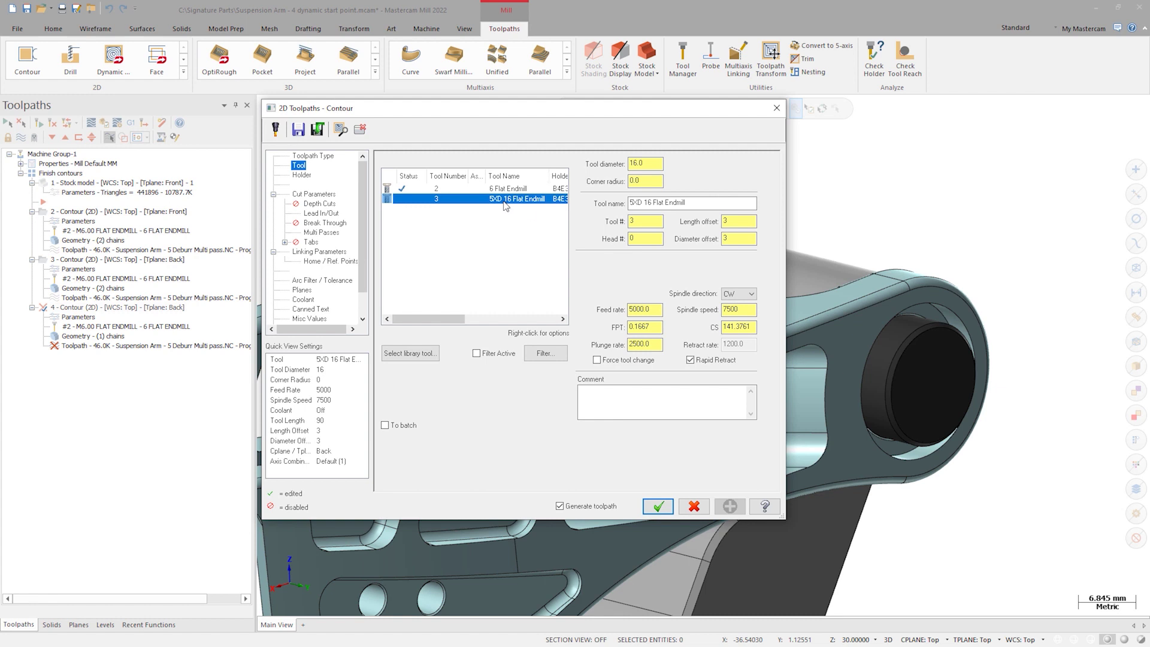
{"action": "left_click", "coordinate": [734, 310]}
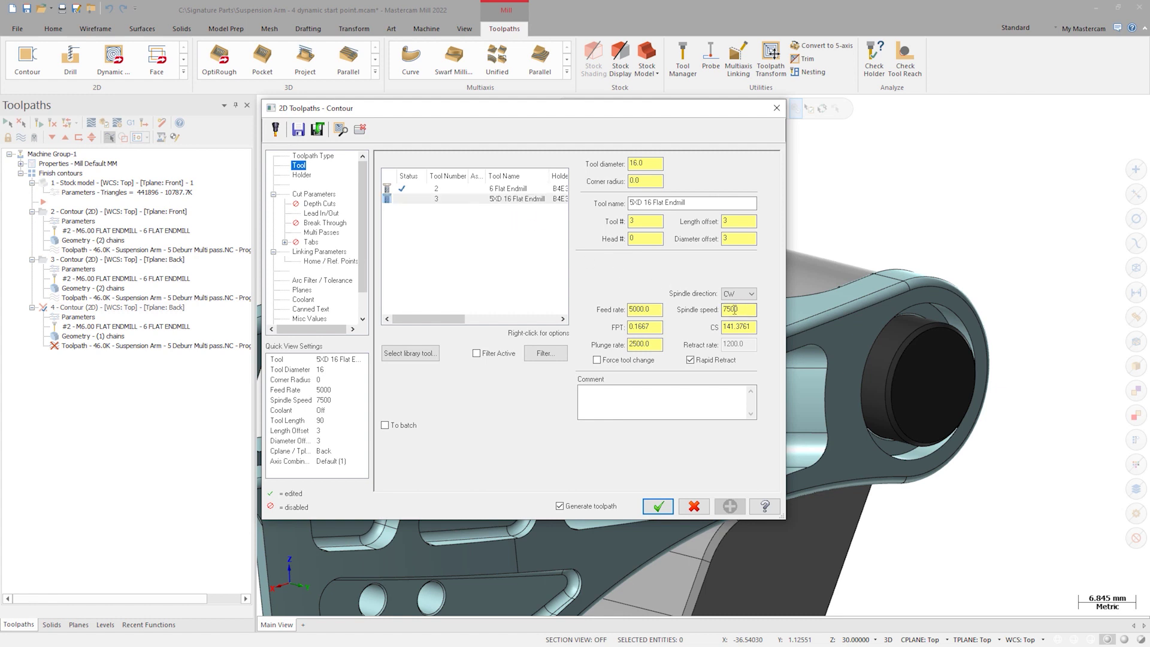
{"action": "type", "text": "5000"}
{"action": "key", "text": "Tab"}
{"action": "double_click", "coordinate": [659, 309]}
Override the feed rate of the finish multi passes with 2500, leaving the spindle speed override off.
{"action": "left_click", "coordinate": [331, 235]}
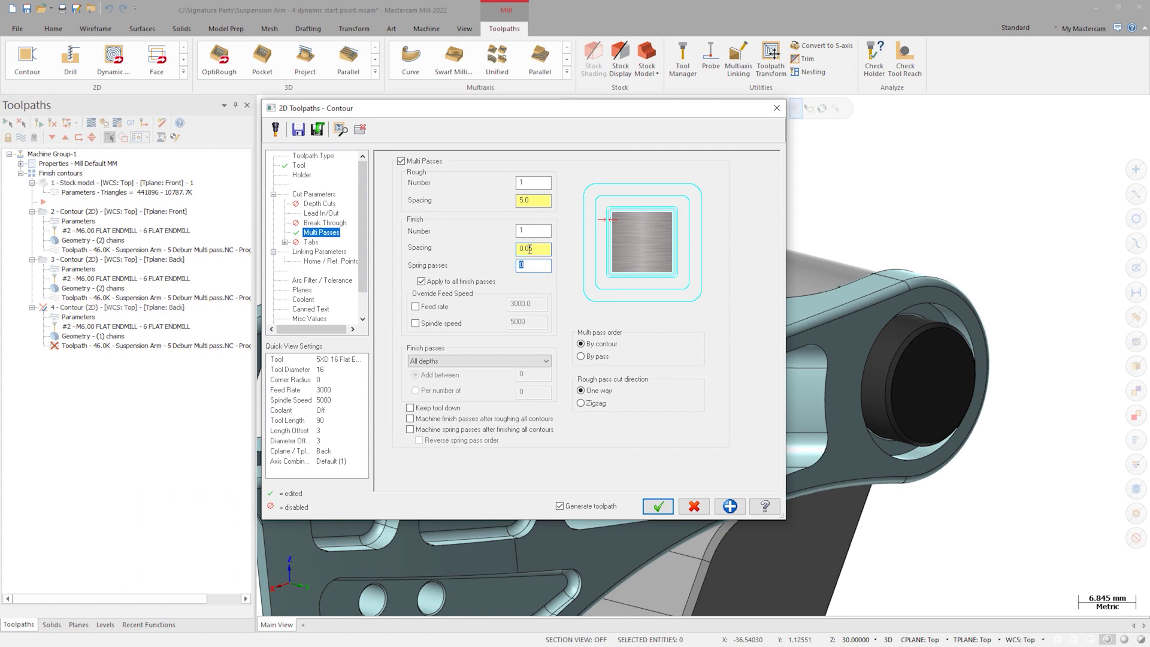
{"action": "left_click", "coordinate": [416, 323]}
{"action": "double_click", "coordinate": [531, 306]}
{"action": "double_click", "coordinate": [525, 322]}
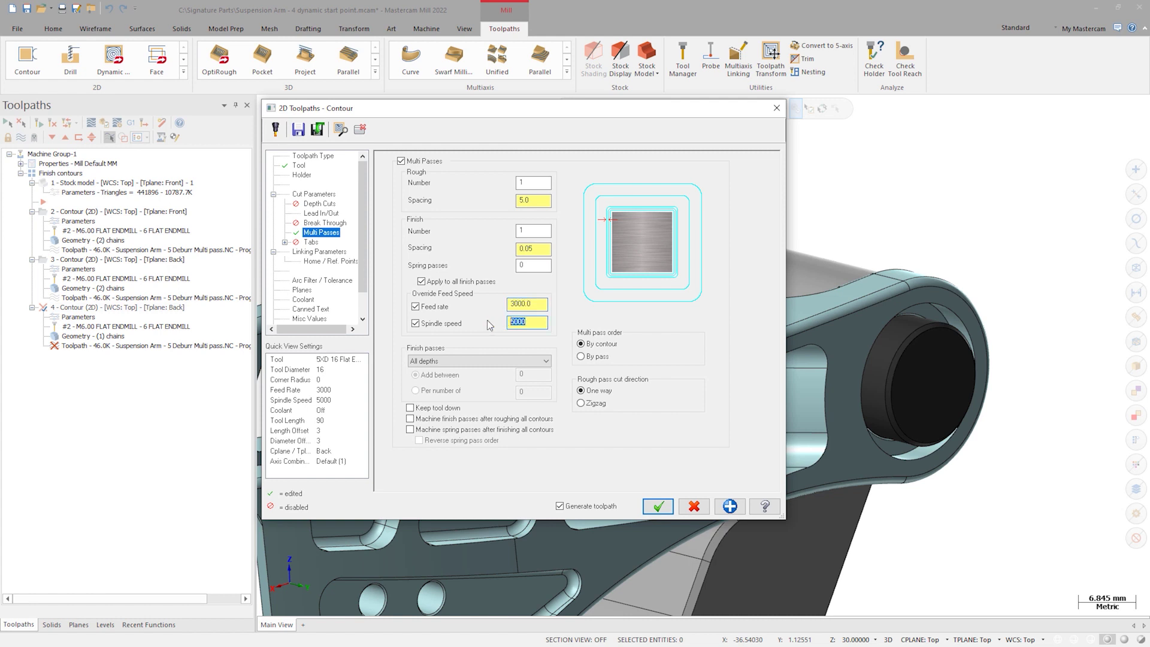
{"action": "left_click", "coordinate": [416, 323]}
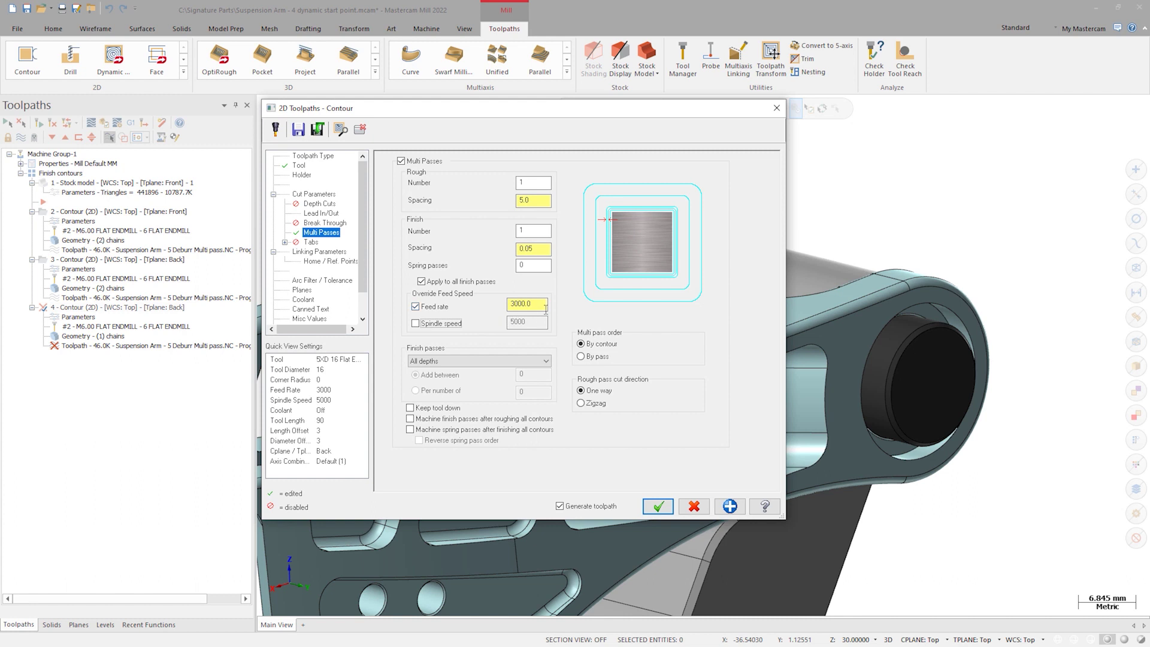
{"action": "type", "text": "2500"}
{"action": "key", "text": "Tab"}
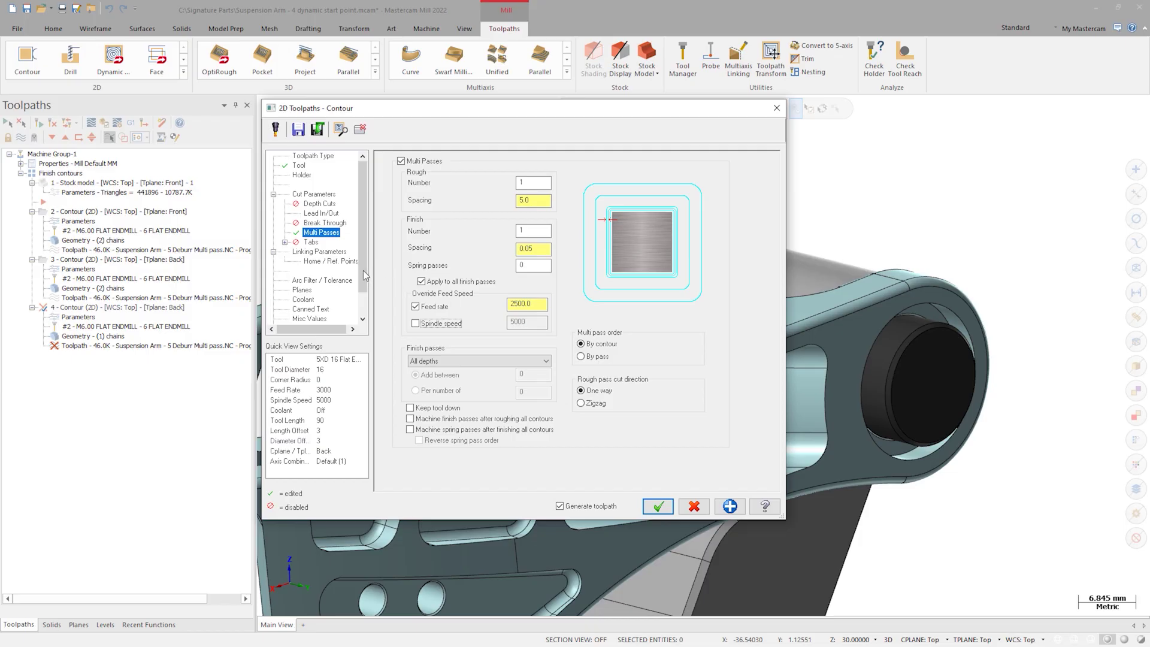
Pick the linking depth from the curved edge at the far pin recess, adjust it to -23, and generate the toolpath.
{"action": "left_click", "coordinate": [320, 251]}
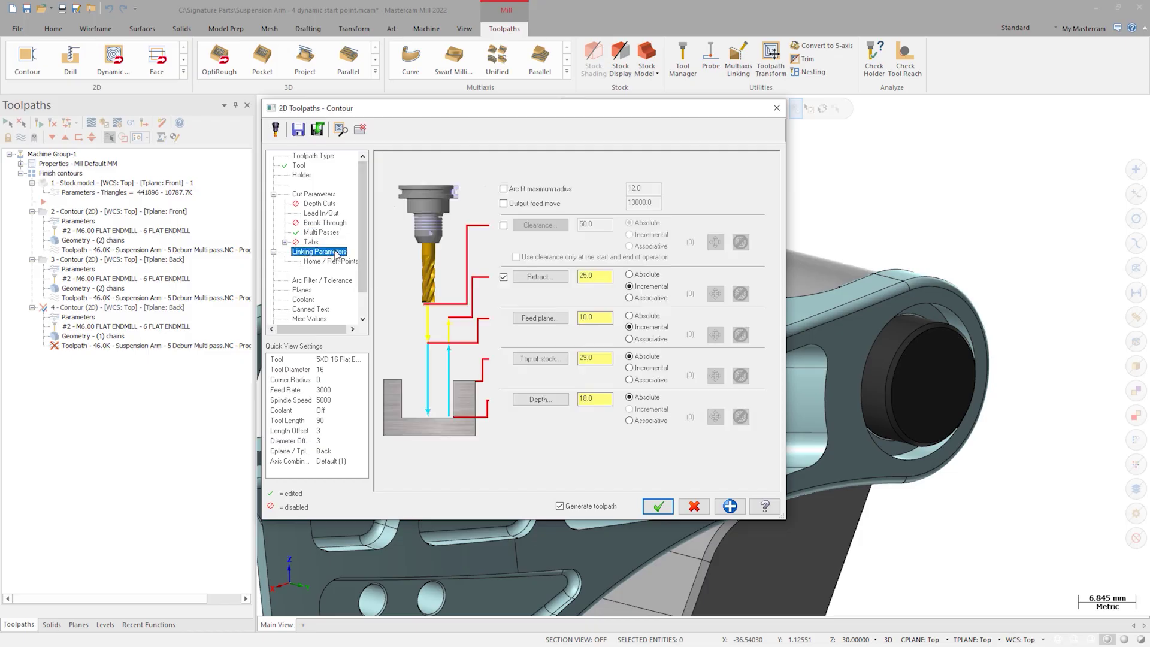
{"action": "left_click", "coordinate": [540, 400]}
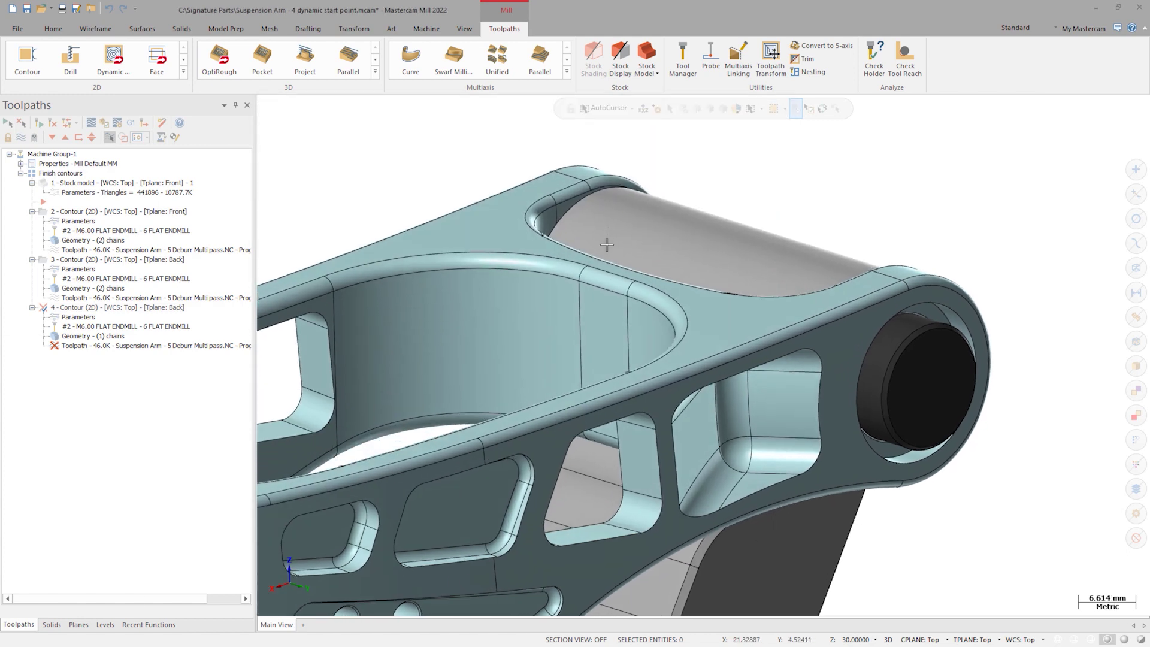
{"action": "scroll", "coordinate": [606, 244], "scroll_direction": "up", "scroll_amount": 2}
{"action": "middle_click_drag", "start_coordinate": [607, 244], "coordinate": [677, 213]}
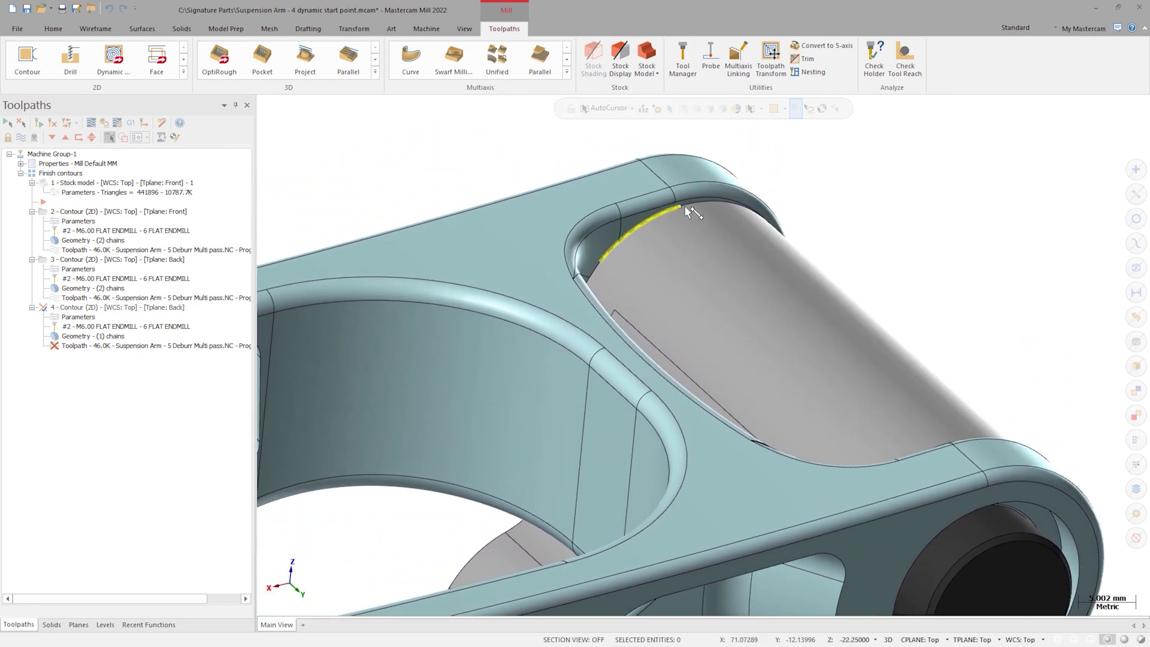
{"action": "left_click", "coordinate": [685, 206]}
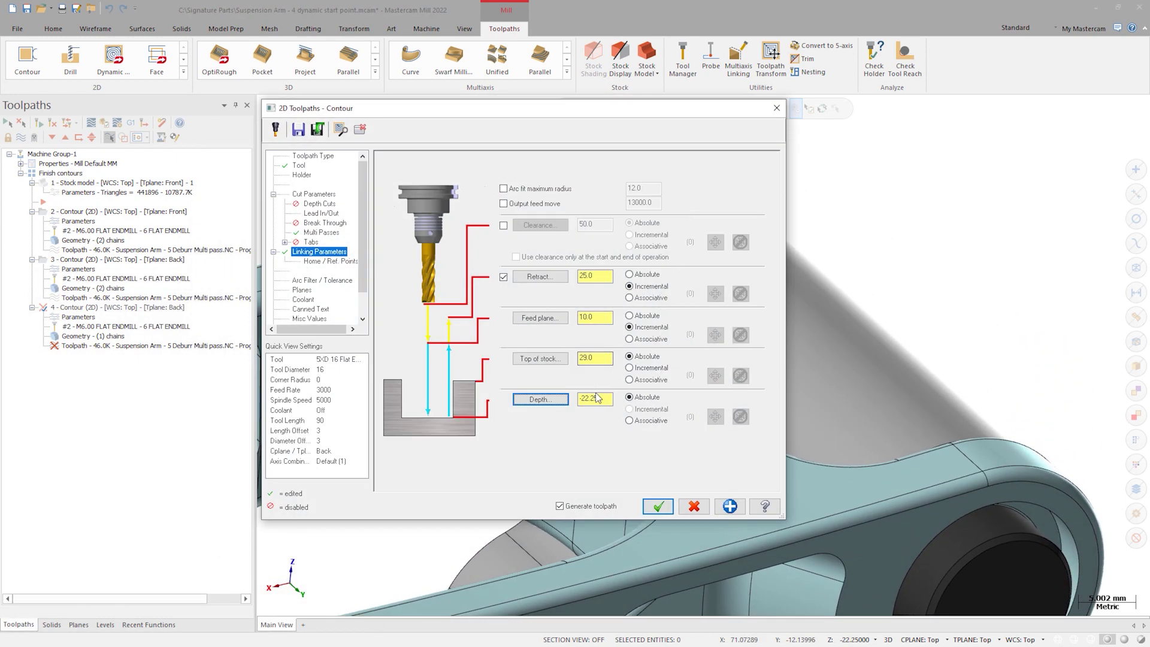
{"action": "left_click_drag", "start_coordinate": [586, 399], "coordinate": [620, 400]}
{"action": "left_click", "coordinate": [658, 506]}
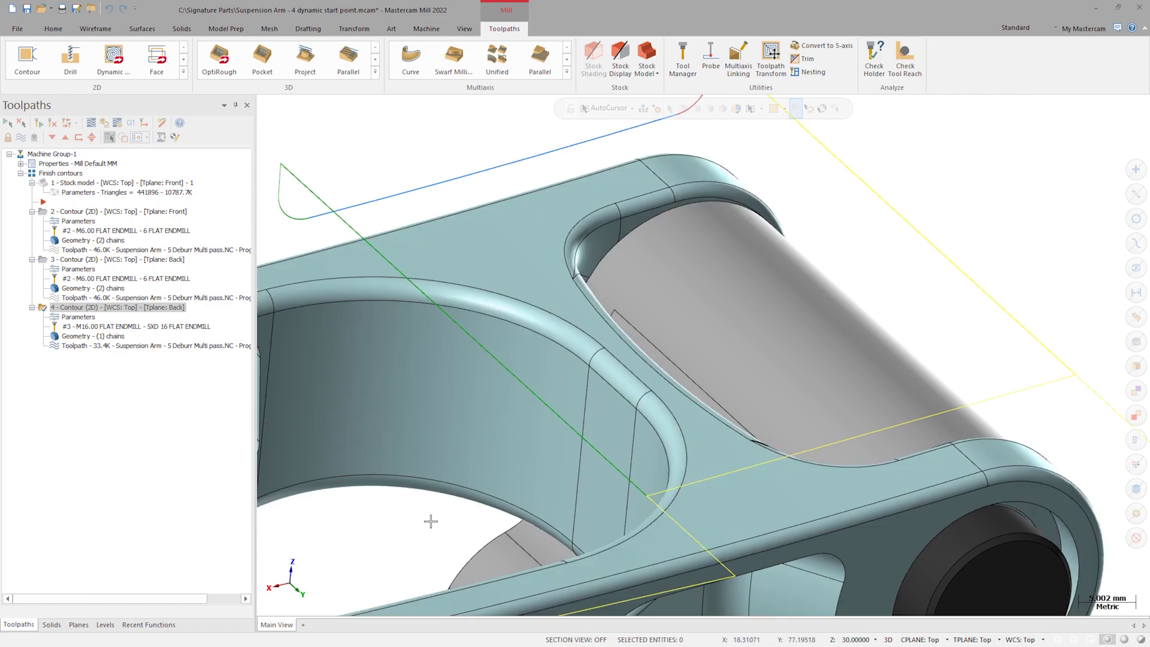
Inspect the contour toolpaths around the whole arm and display the stock model.
{"action": "scroll", "coordinate": [434, 517], "scroll_direction": "down", "scroll_amount": 5}
{"action": "middle_click_drag", "start_coordinate": [428, 518], "coordinate": [426, 512]}
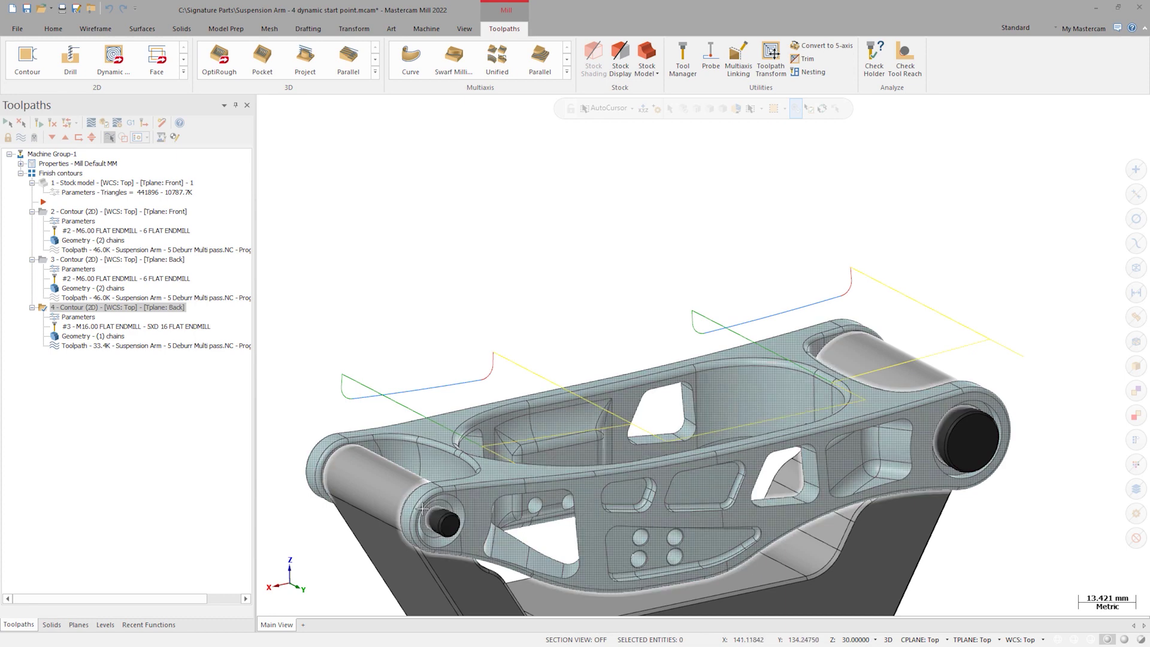
{"action": "left_click", "coordinate": [83, 212], "text": "shift"}
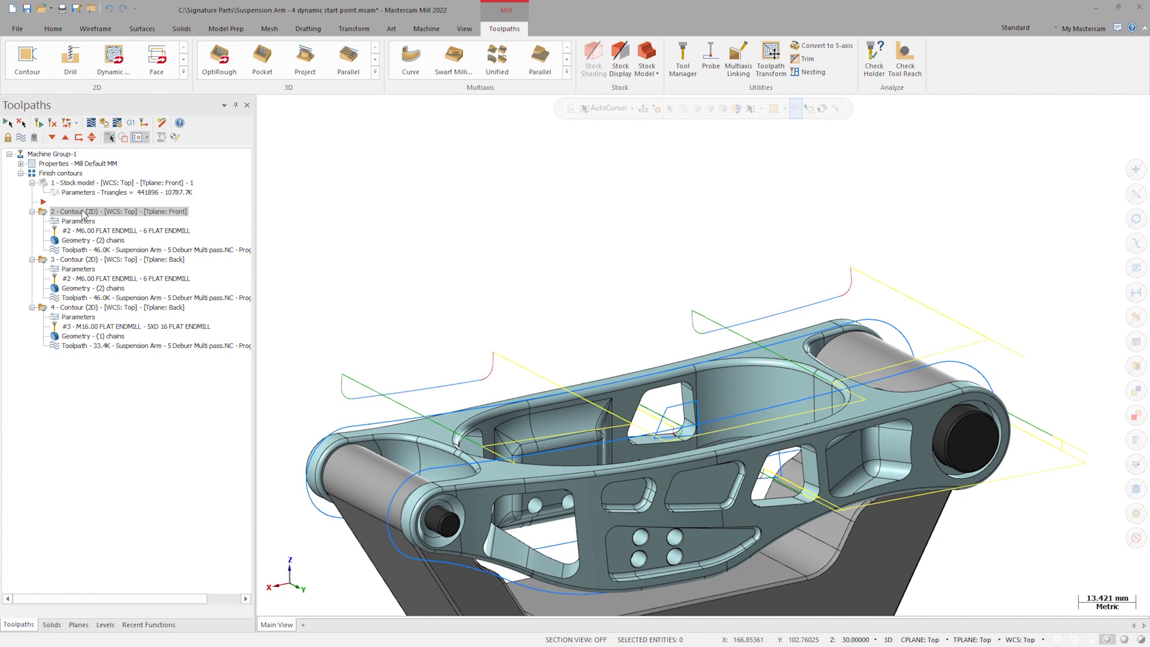
{"action": "left_click", "coordinate": [83, 185]}
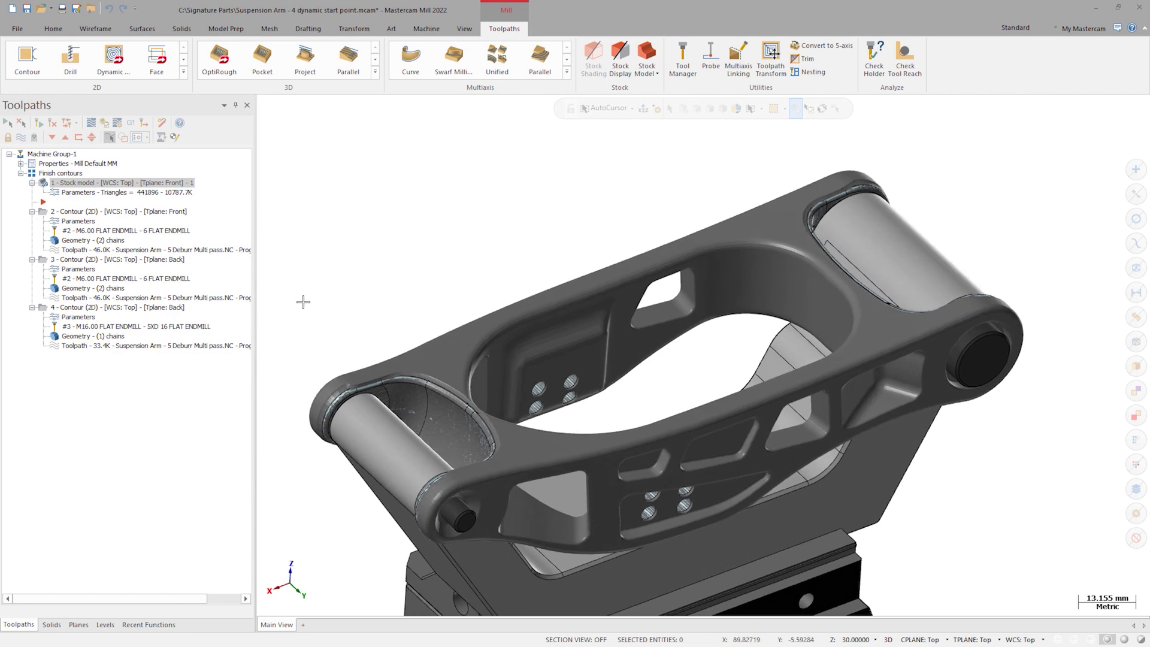
Select Contour operations 2 to 4 and play their Verify simulation in the Mastercam Simulator.
{"action": "left_click", "coordinate": [79, 213]}
{"action": "left_click", "coordinate": [82, 307]}
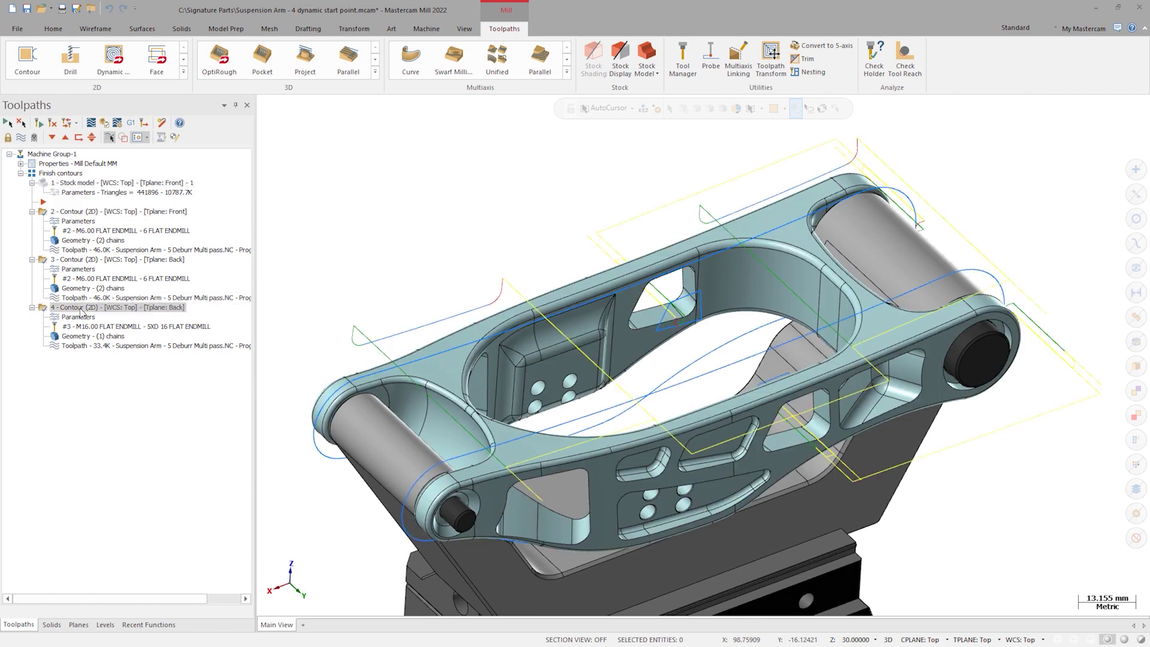
{"action": "left_click", "coordinate": [105, 124]}
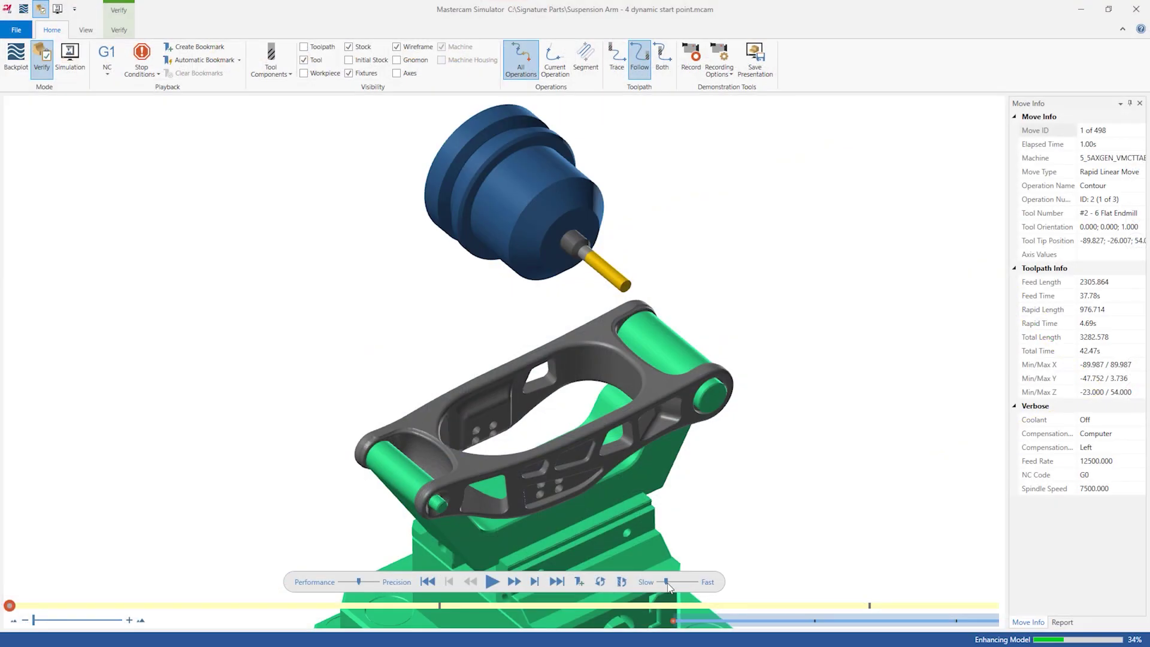
{"action": "left_click", "coordinate": [494, 581]}
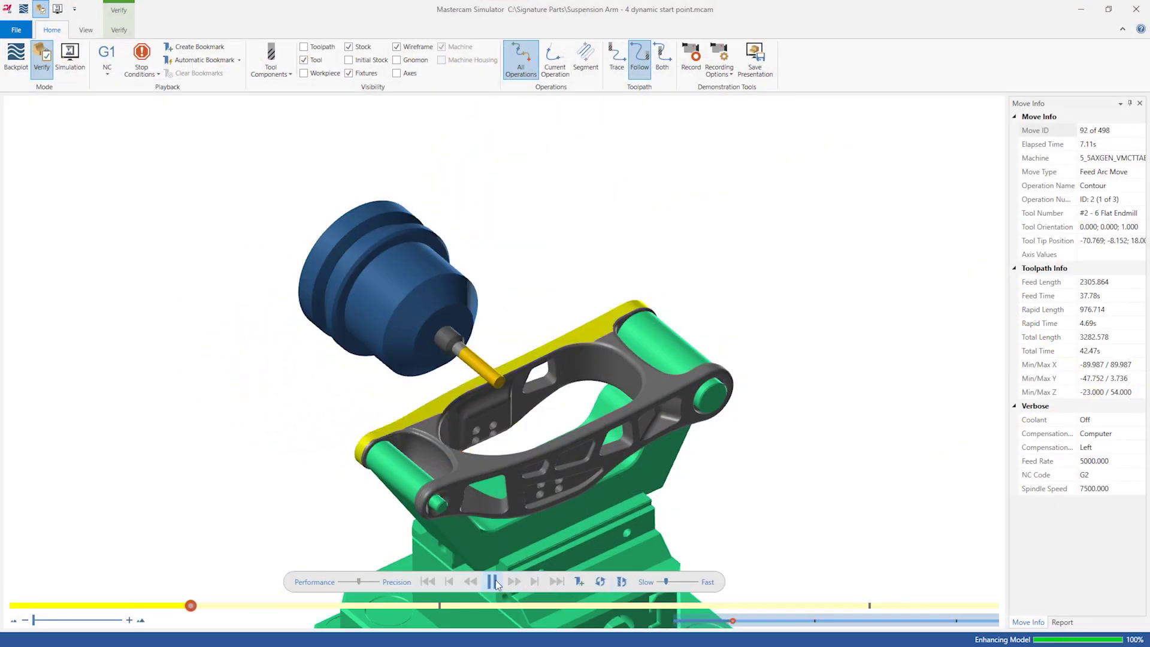